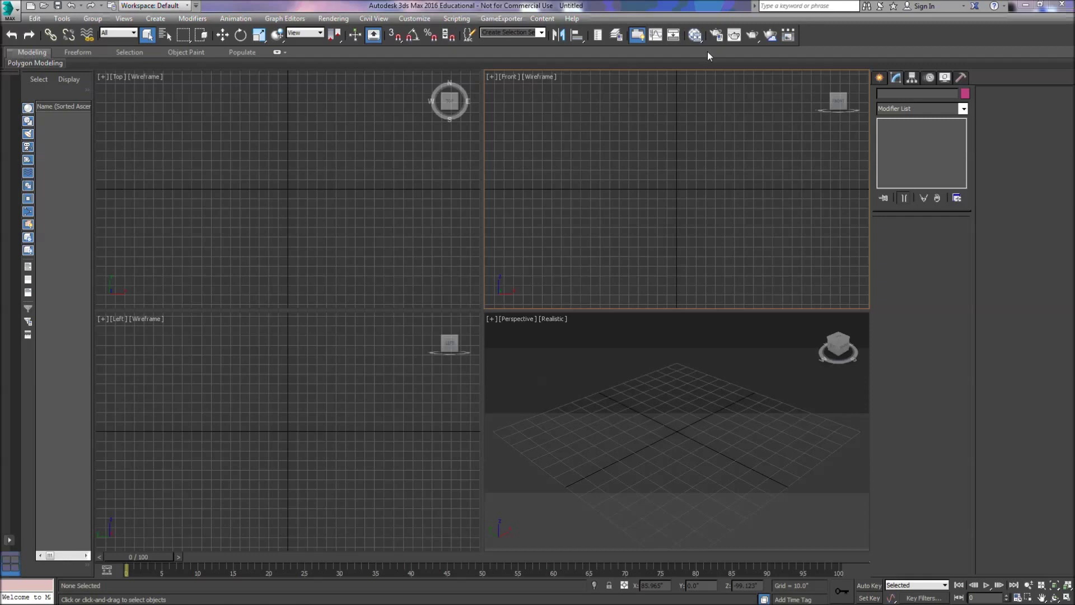
Show the MassFX Toolbar and place it as a floating toolbar over the Top viewport.
left_click(822, 37)
right_click(823, 38)
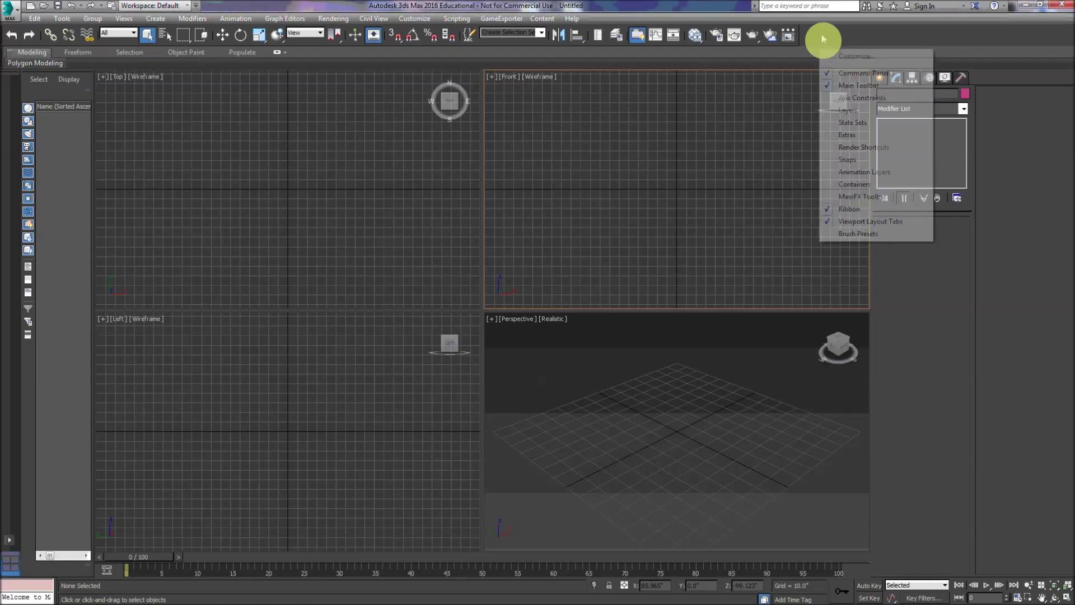
left_click(850, 198)
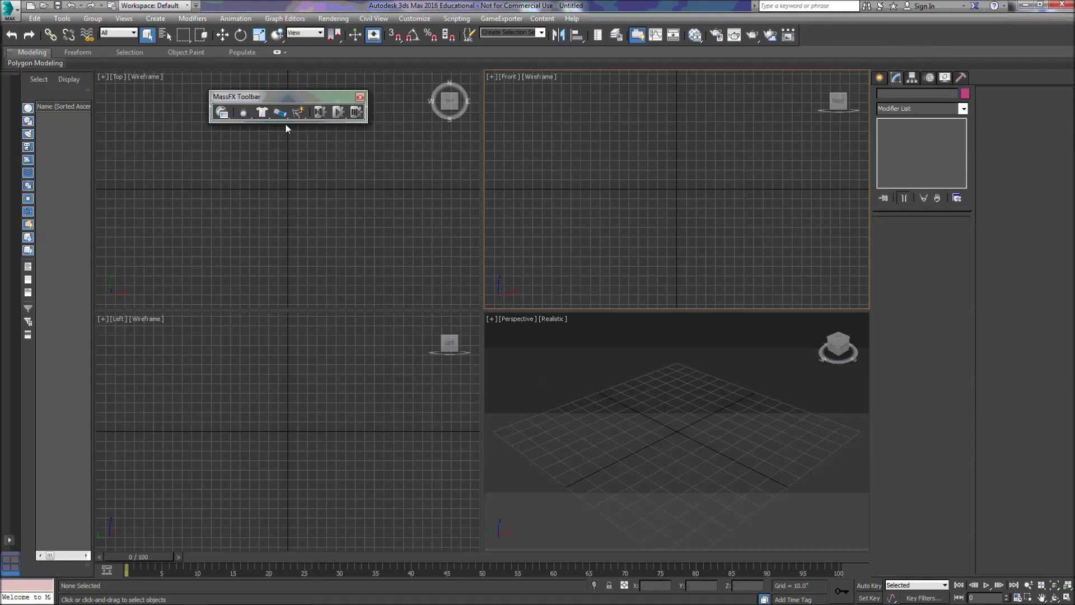
left_click_drag(292, 97, 267, 118)
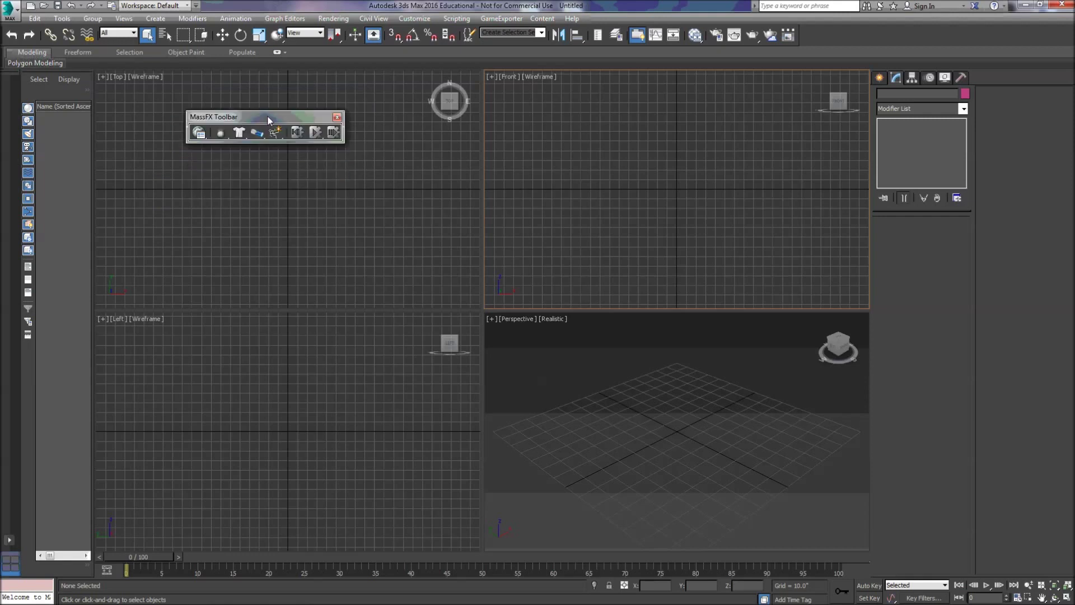
right_click(266, 120)
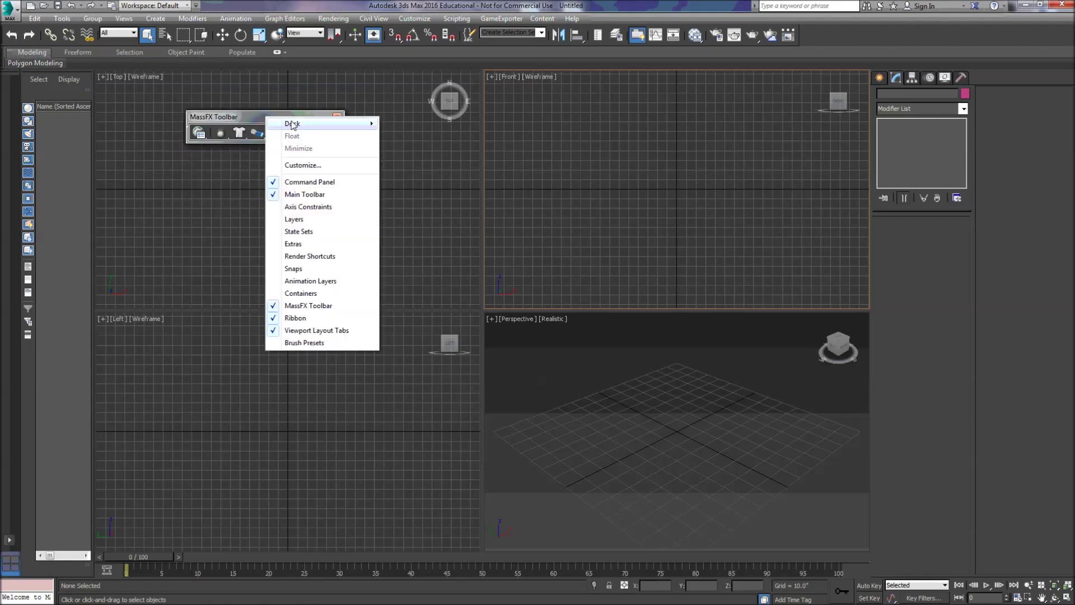
mouse_move(296, 124)
left_click_drag(250, 115, 276, 131)
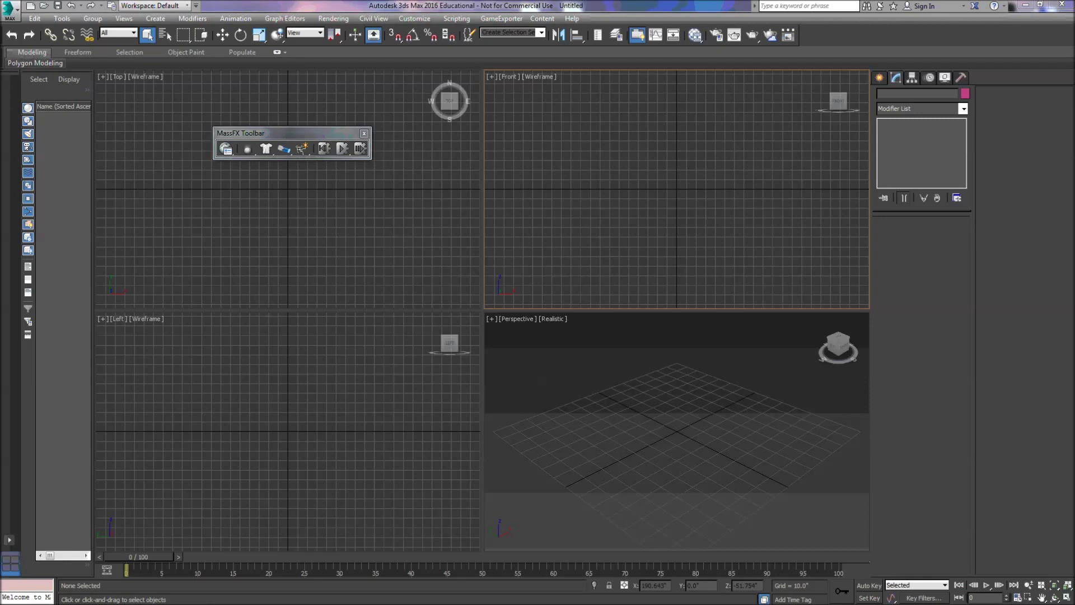
left_click_drag(286, 134, 312, 134)
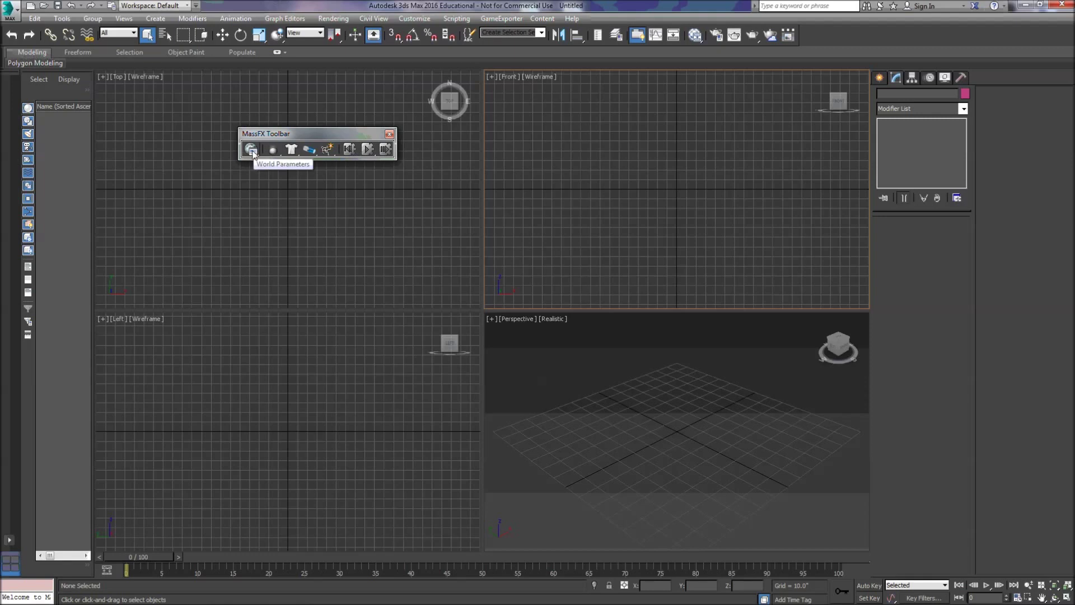
Open the MassFX world parameters and arrange the MassFX Tools window below the floating MassFX Toolbar.
left_click(252, 150)
left_click_drag(252, 152, 241, 98)
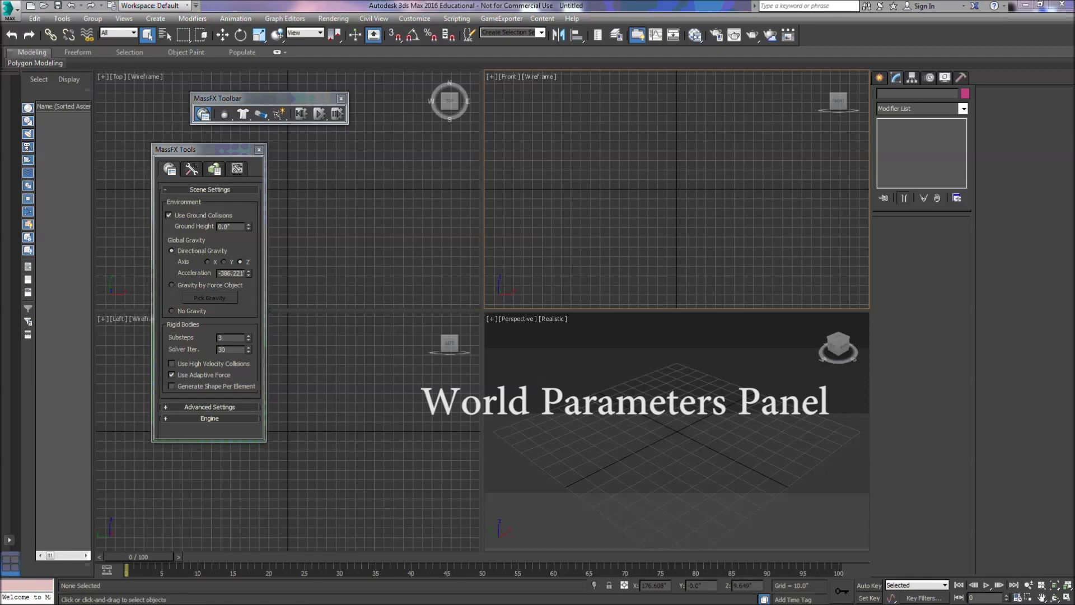
left_click_drag(209, 116, 228, 164)
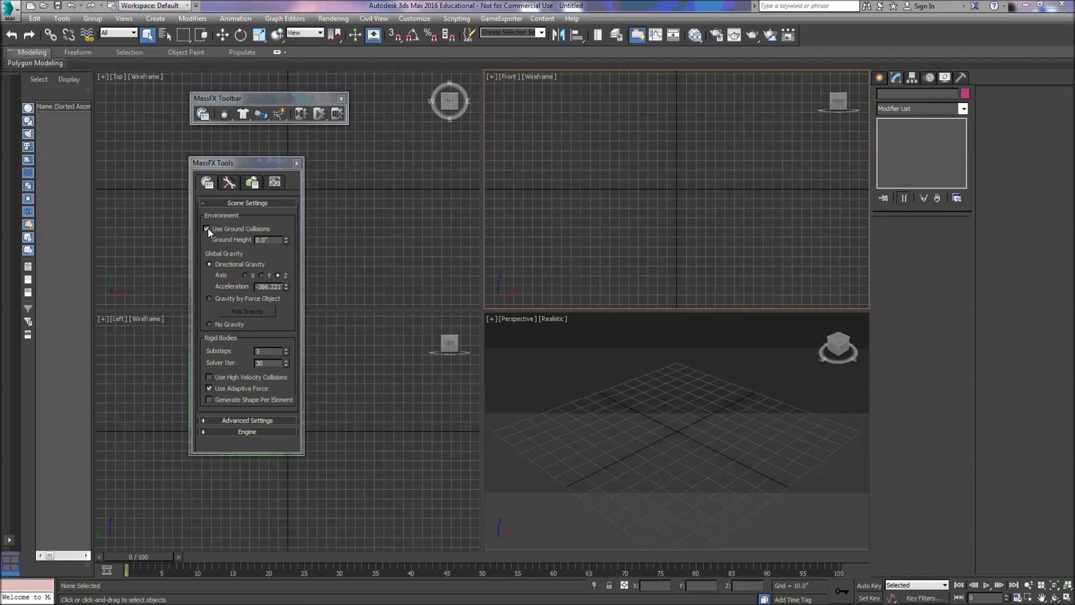
Create a standard sphere with a radius of about 8.1" in the Top viewport, to the right of the origin.
left_click(881, 80)
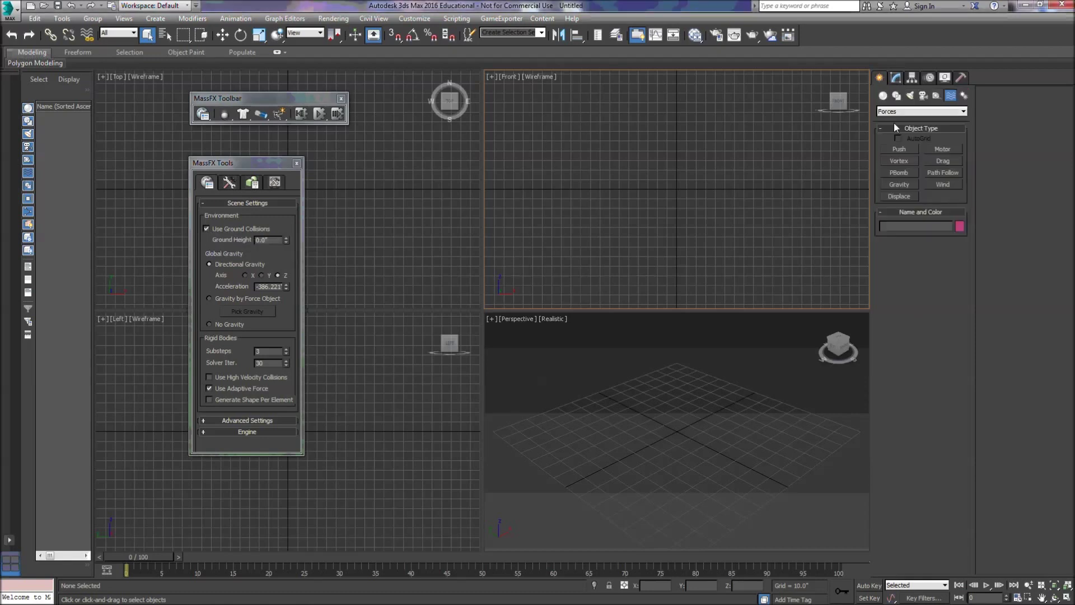
left_click(883, 95)
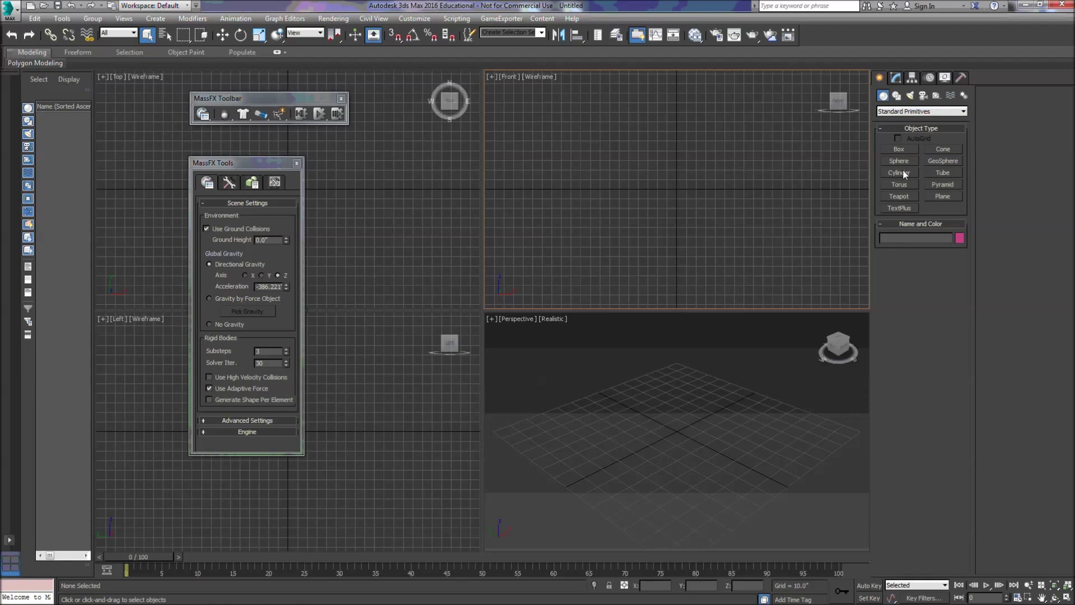
left_click(903, 159)
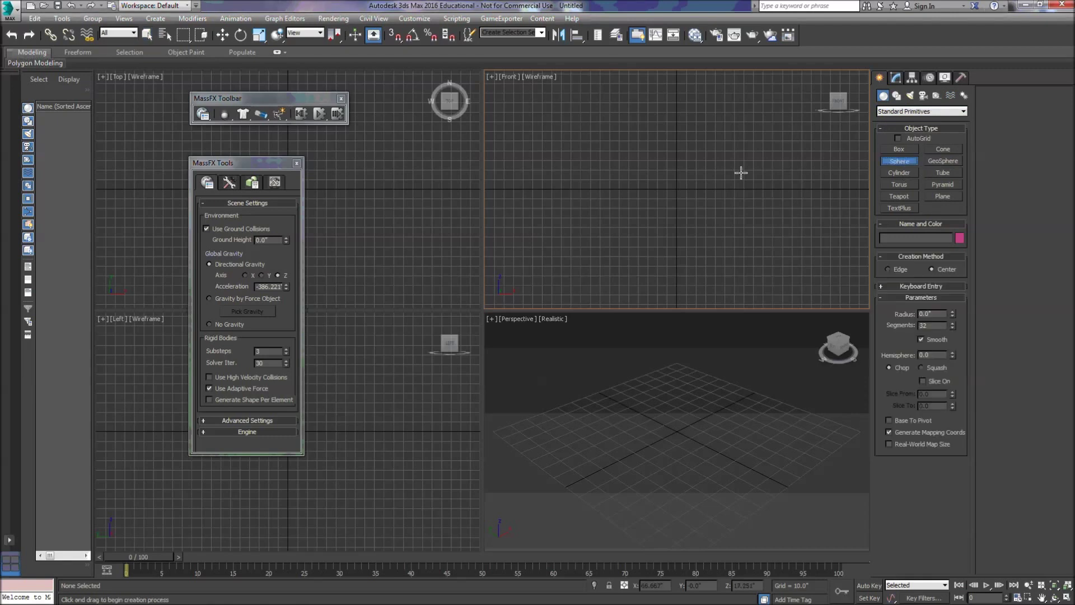
left_click_drag(375, 187, 382, 191)
Move the sphere up above the ground to about X 57", Y 2", Z 70".
key("w")
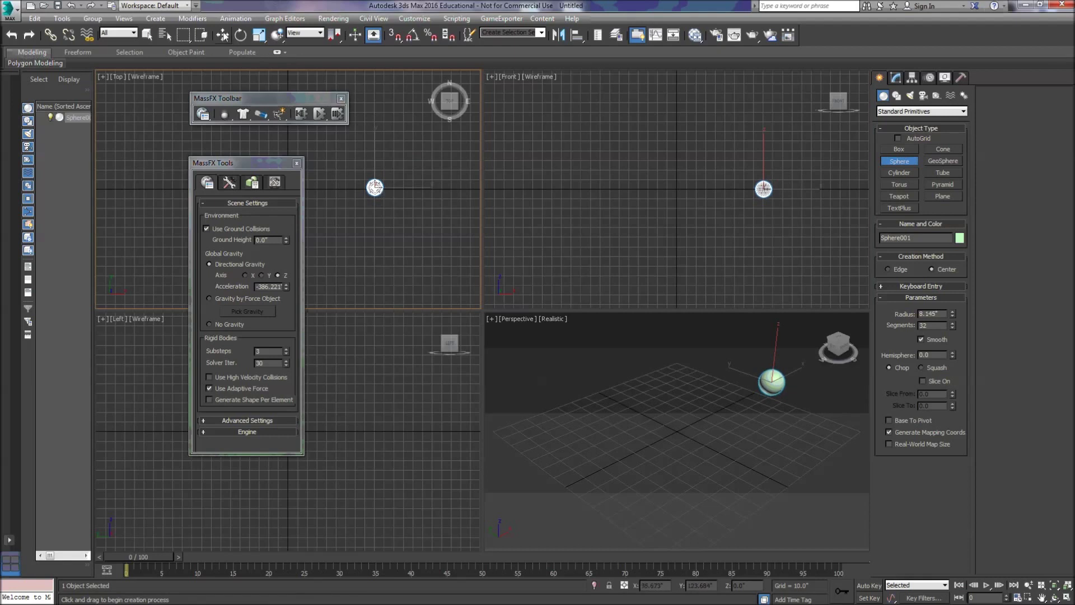
left_click_drag(797, 374, 745, 245)
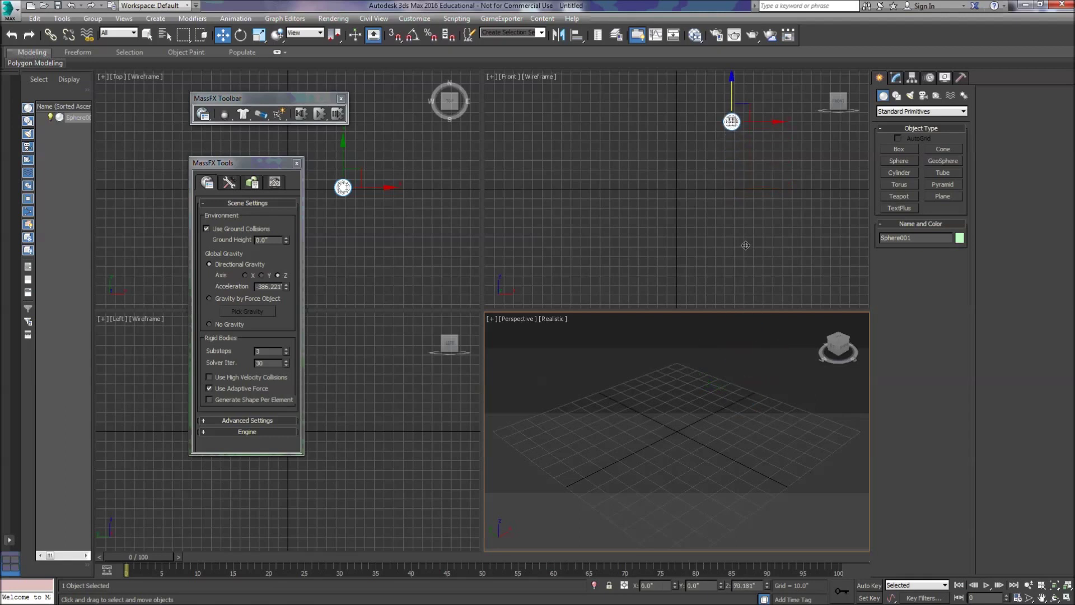
middle_click_drag(747, 381, 709, 456)
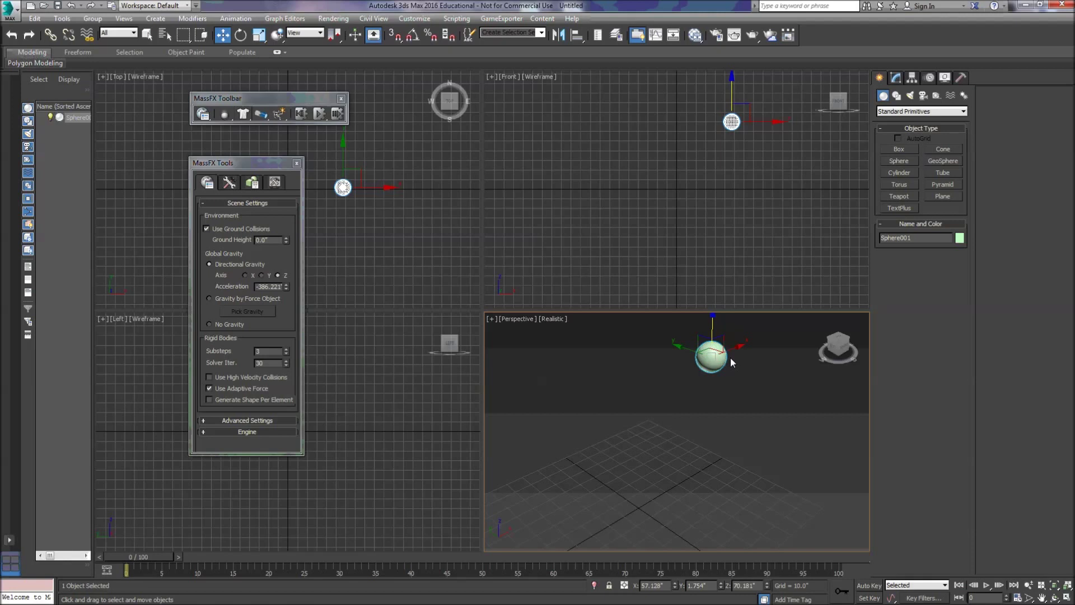
Set the sphere as a dynamic rigid body, then run its MassFX simulation and reset it to the start.
left_click(226, 113)
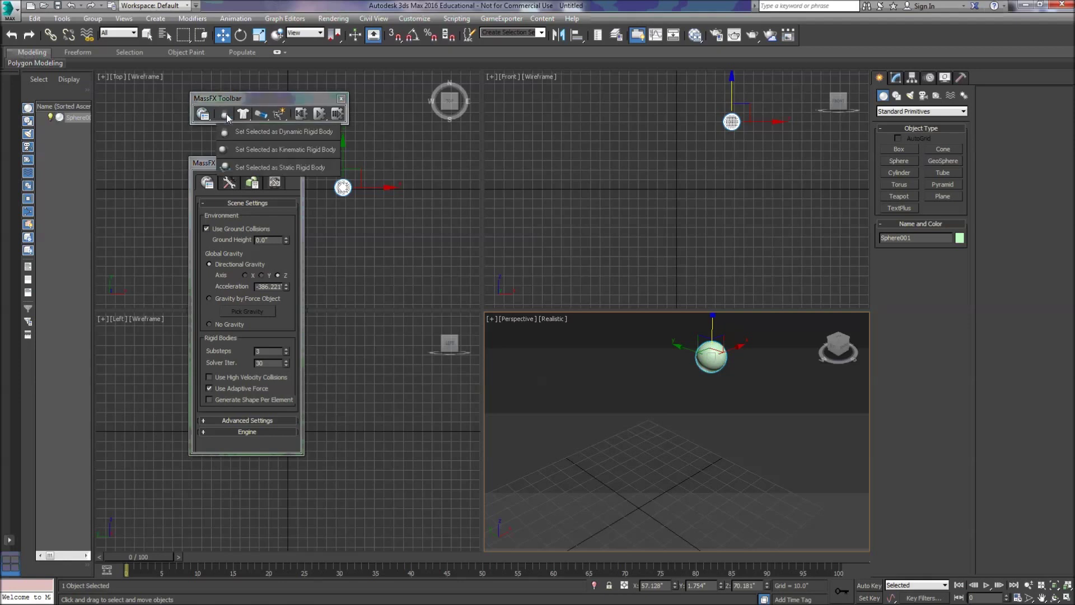
left_click(260, 135)
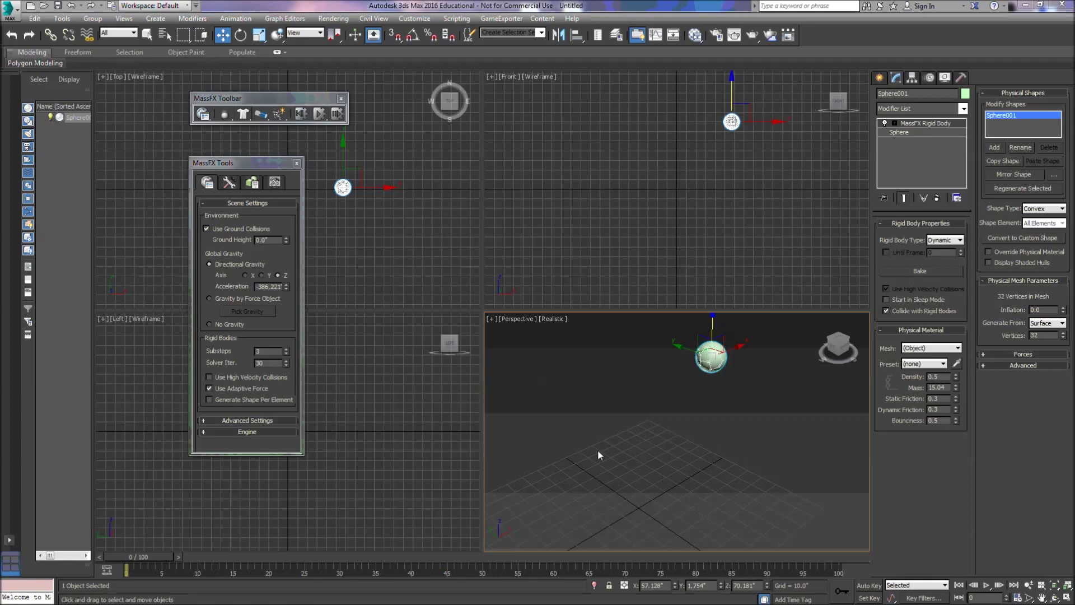
left_click(319, 113)
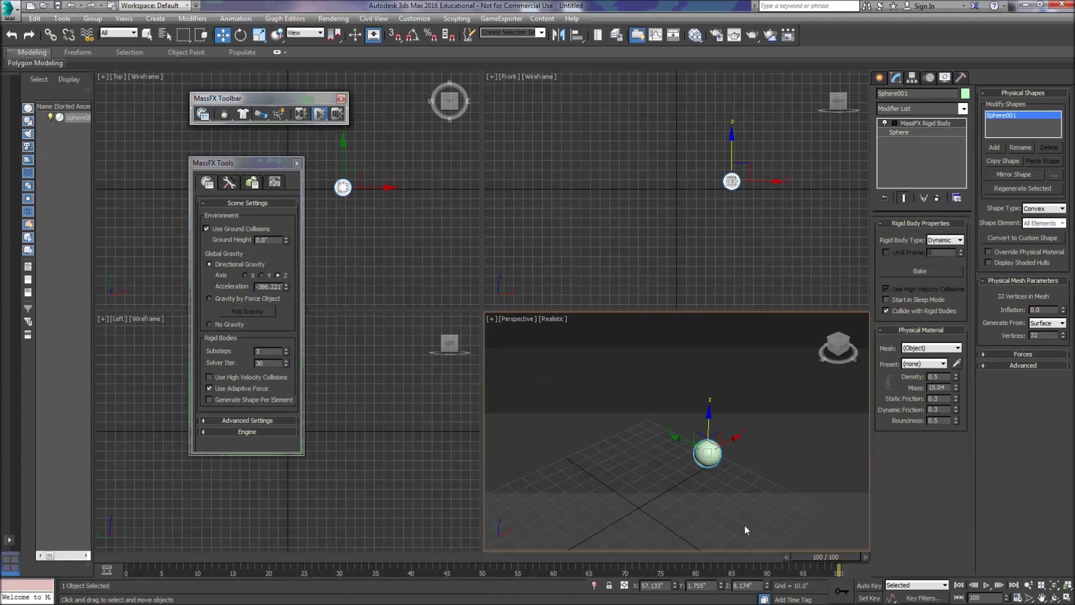
mouse_move(822, 555)
left_mouse_down()
mouse_move(216, 560)
mouse_move(709, 546)
mouse_move(184, 553)
mouse_move(828, 567)
left_mouse_up()
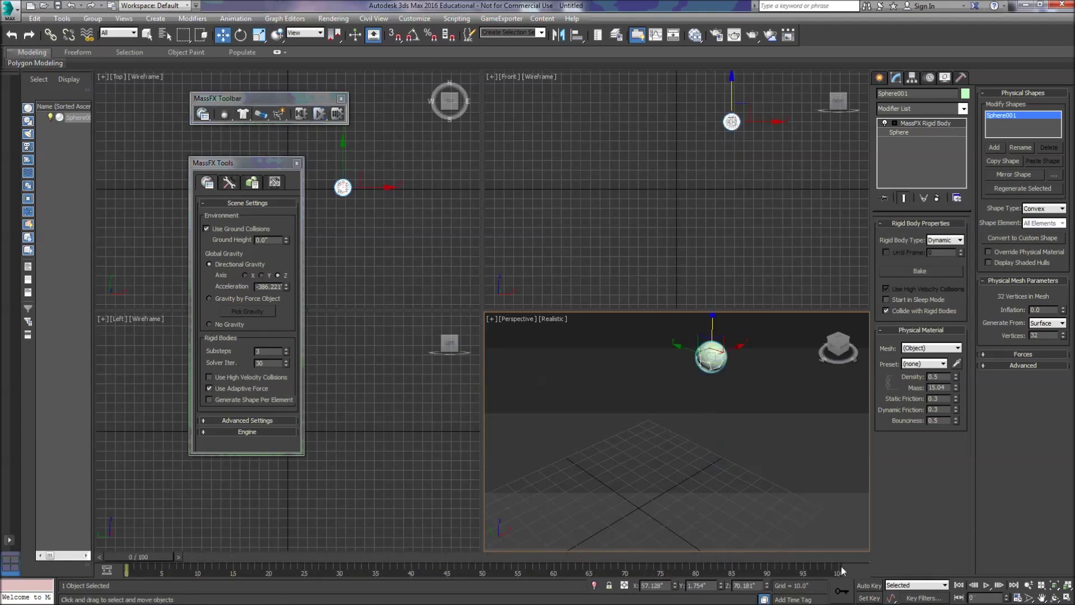
left_click(307, 113)
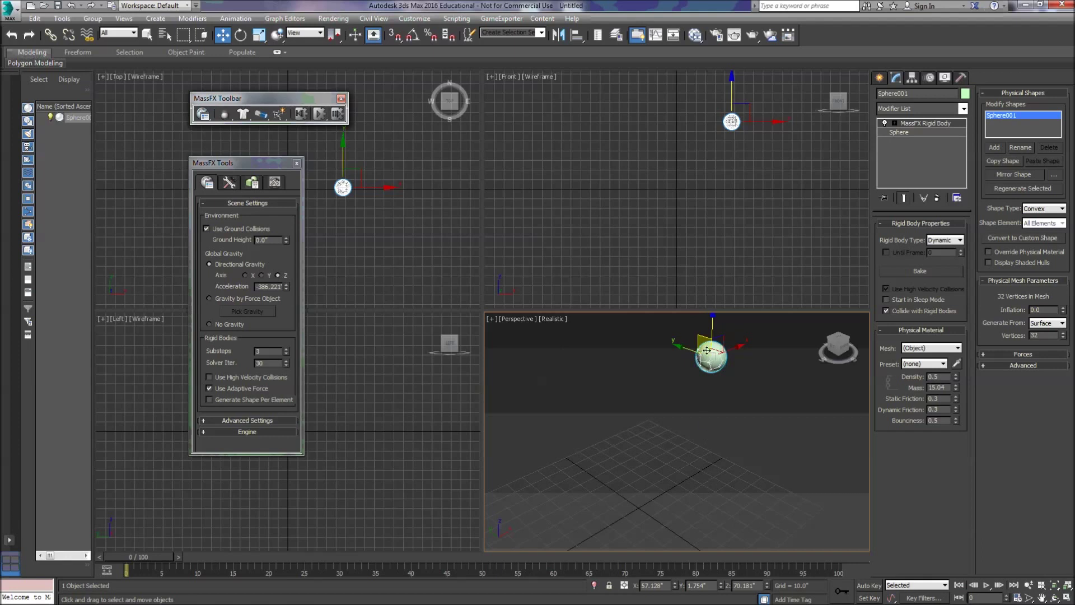
Set the directional gravity axis to X, then run the simulation and reset it.
left_click(245, 275)
left_click(320, 114)
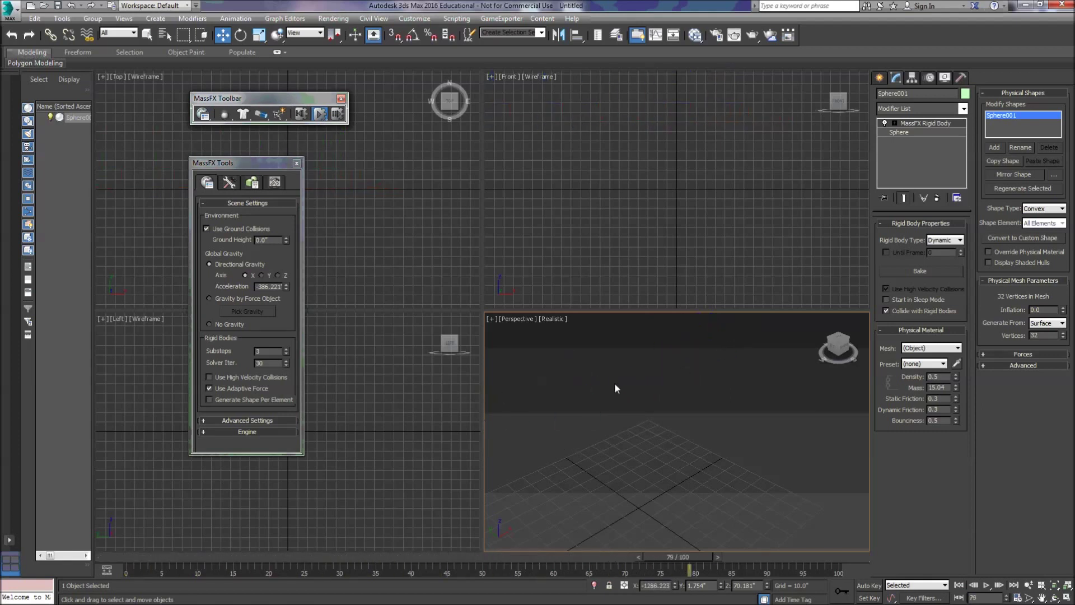
left_click(302, 114)
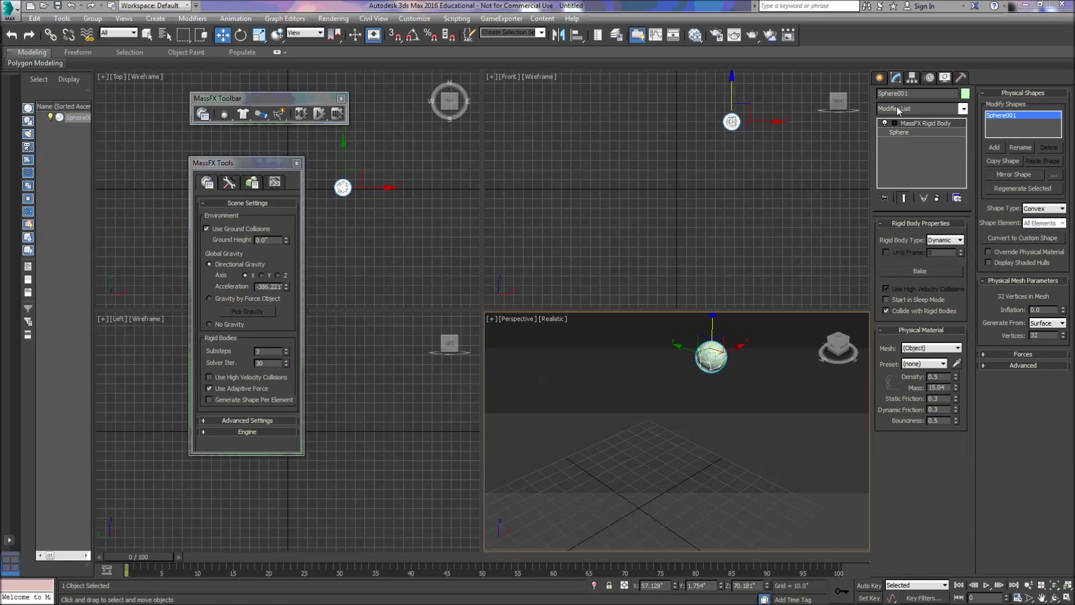
Create a Gravity force space warp with an icon size of about 63.6" in the Top viewport near the sphere.
left_click(879, 78)
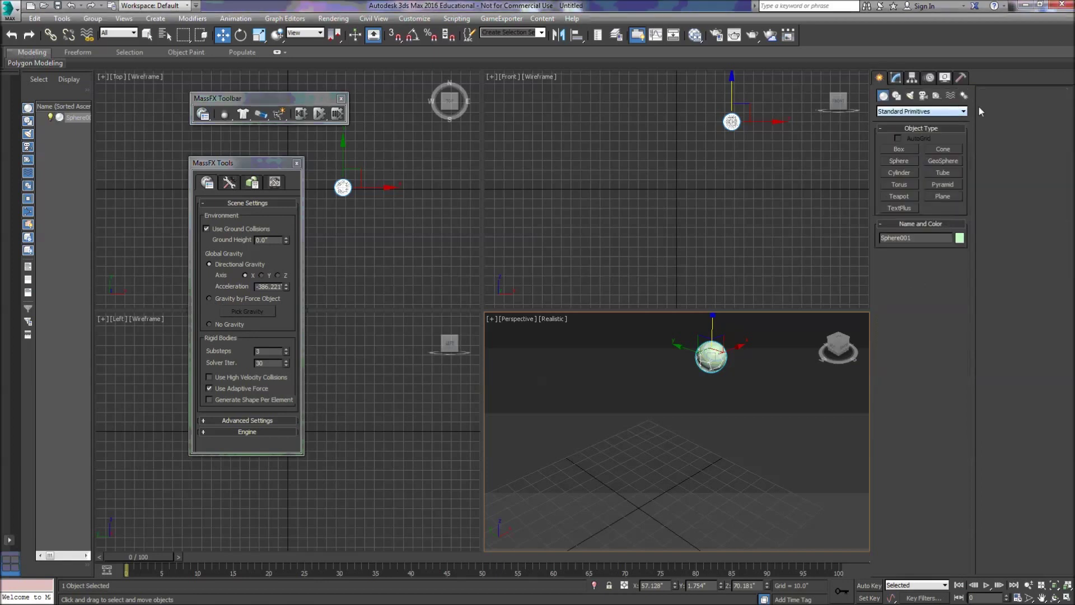
left_click(950, 96)
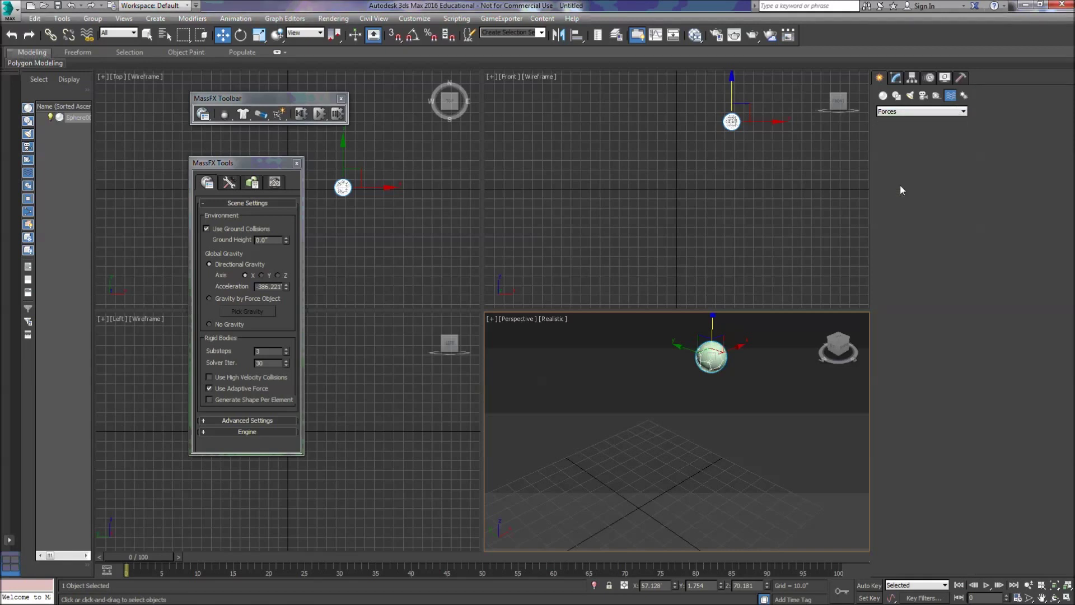
left_click(899, 185)
left_click_drag(315, 152, 379, 248)
Raise the gravity space warp above the sphere to a height of about 122" in Z.
key("w")
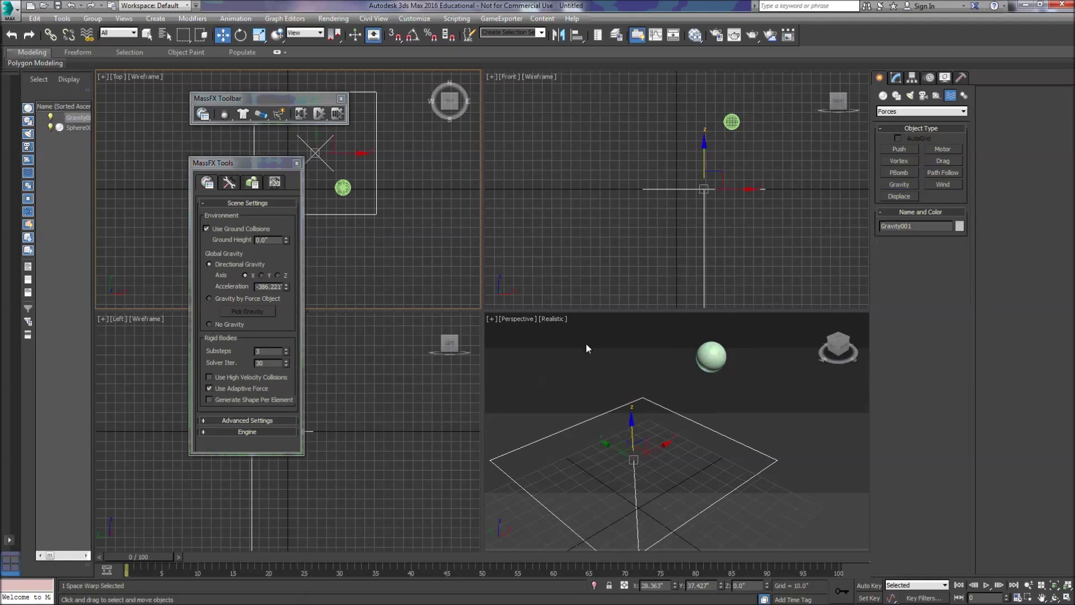
left_click_drag(634, 425, 612, 230)
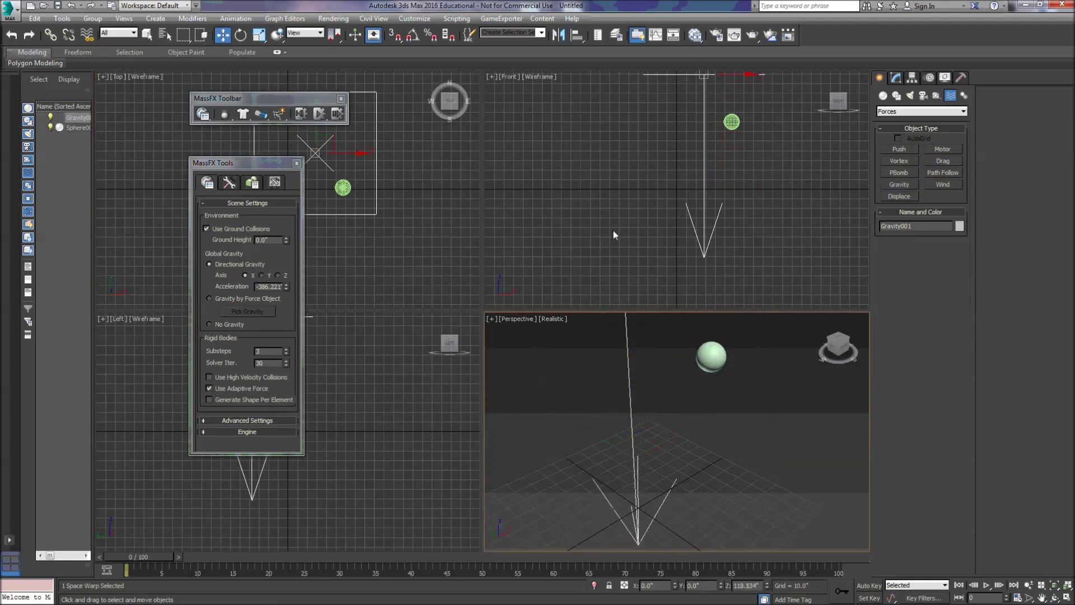
middle_click_drag(715, 449, 722, 476, "alt")
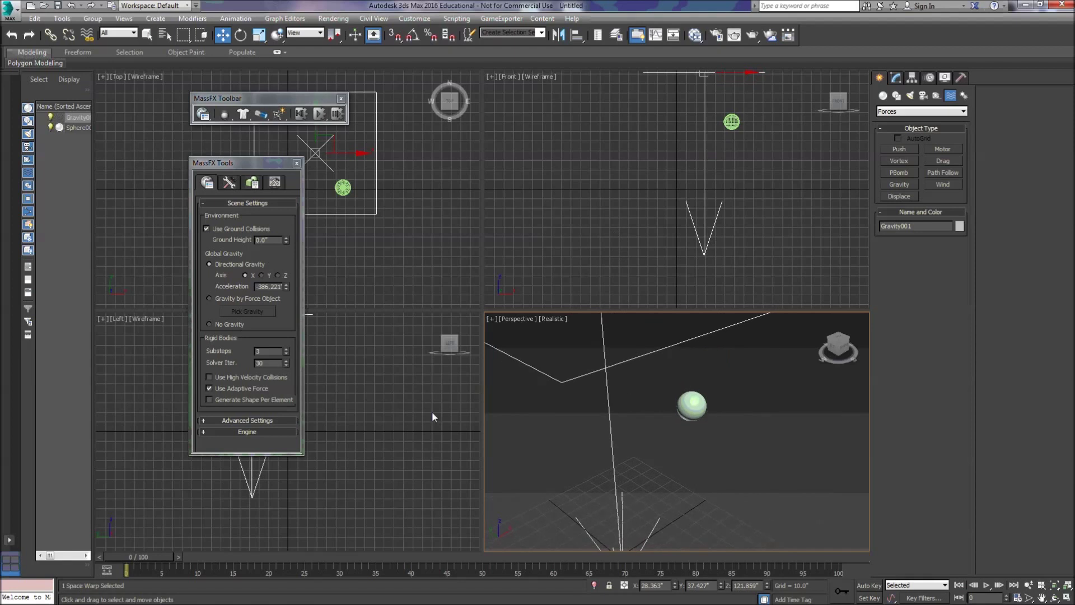
Switch global gravity to Gravity by Force Object and assign the gravity space warp as its source.
left_click(209, 298)
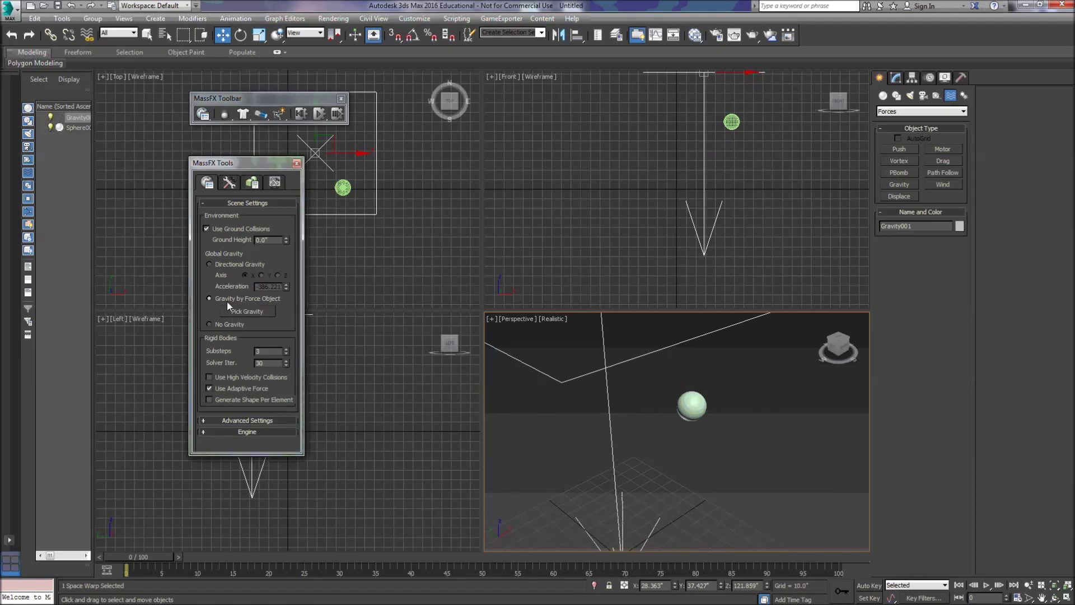
left_click(239, 310)
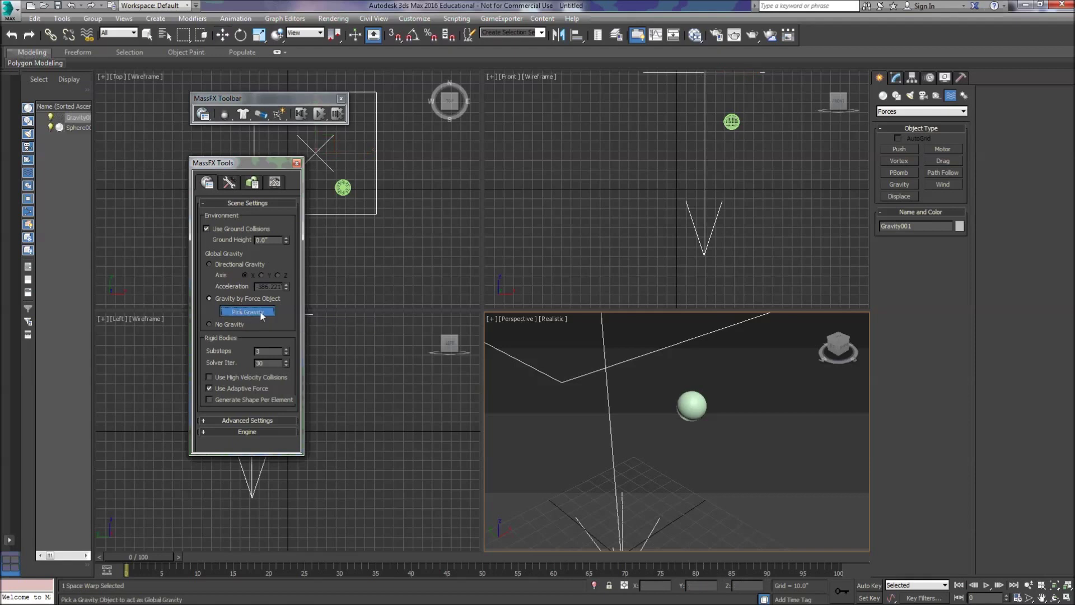
left_click(560, 381)
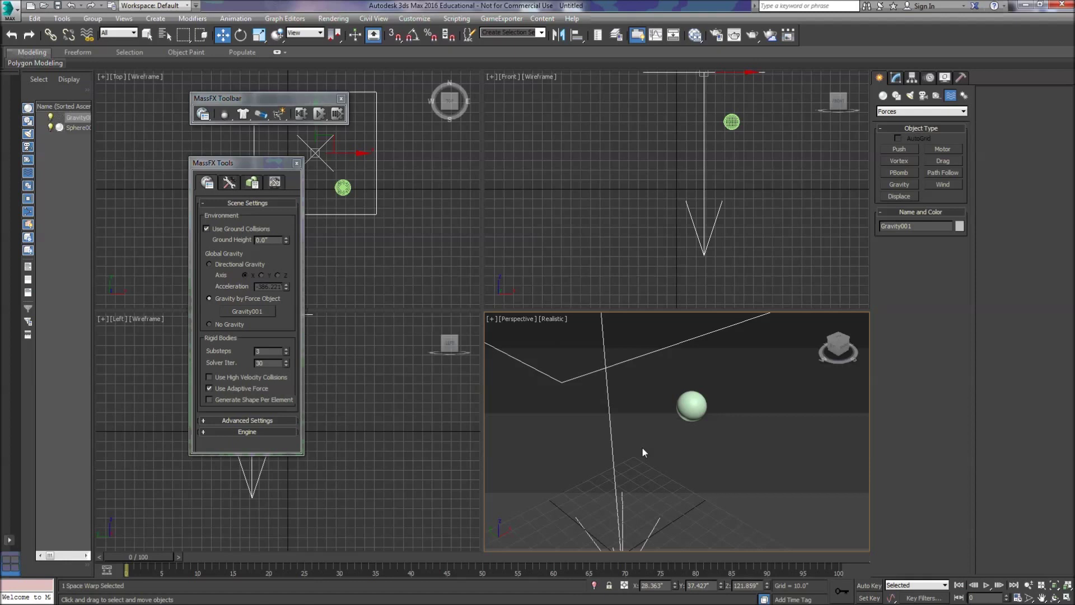
Display the gravity space warp's parameters, then test the simulation at its default strength and reset it.
left_click(897, 77)
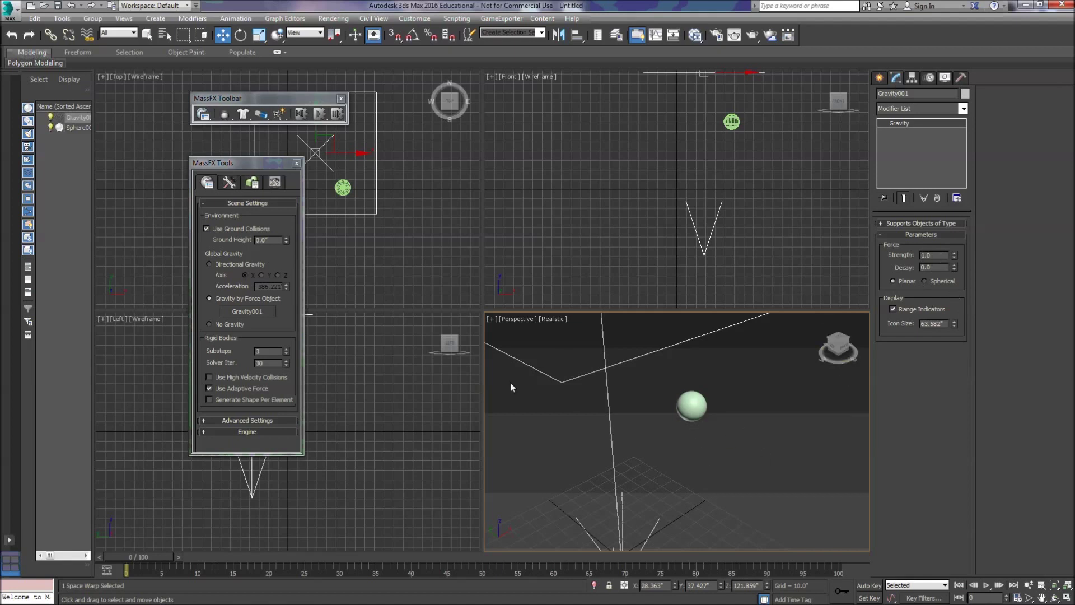
left_click(319, 113)
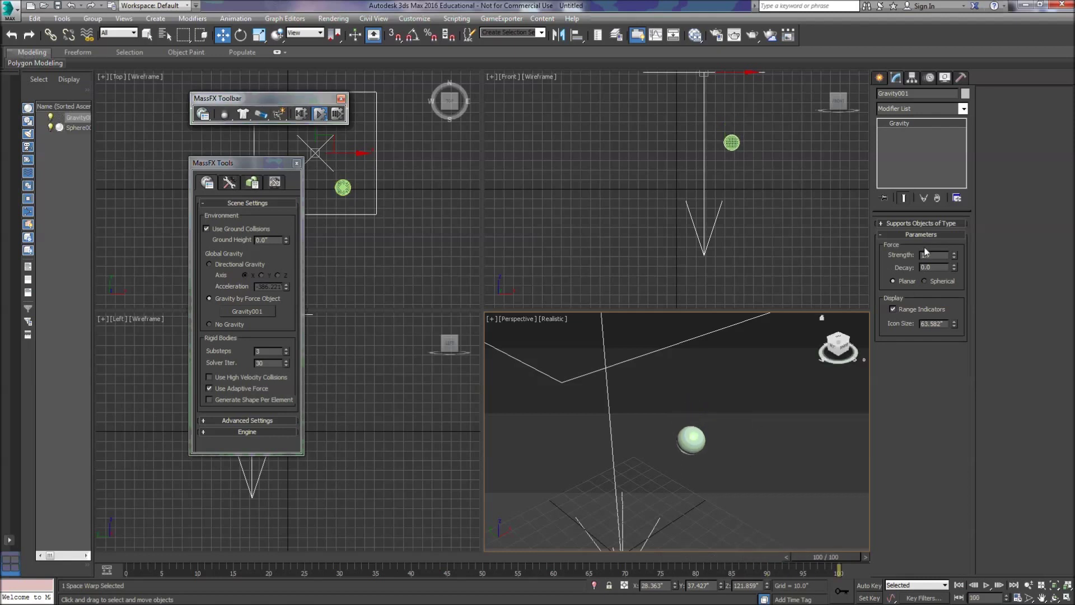
left_click(301, 115)
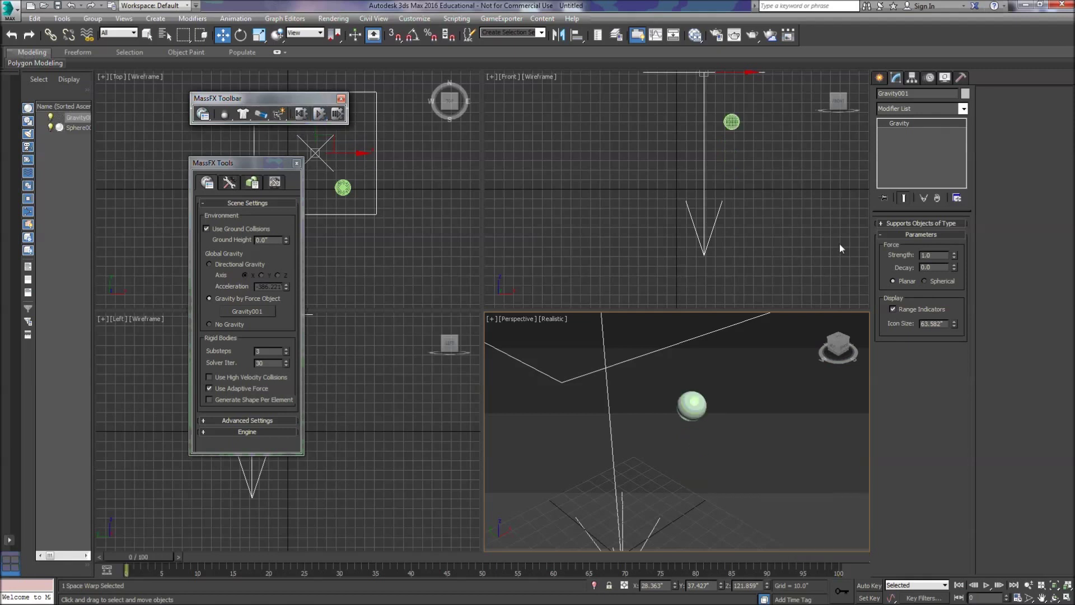
Set the gravity space warp's strength to 500, then run the simulation and reset it.
left_click_drag(941, 256, 899, 258)
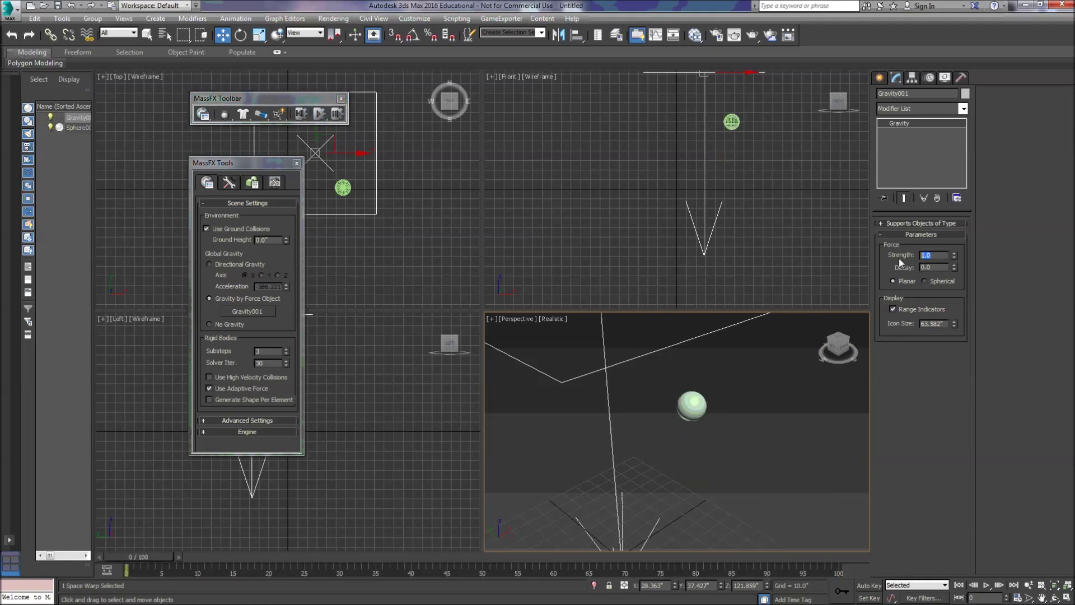
type("500")
left_click(319, 114)
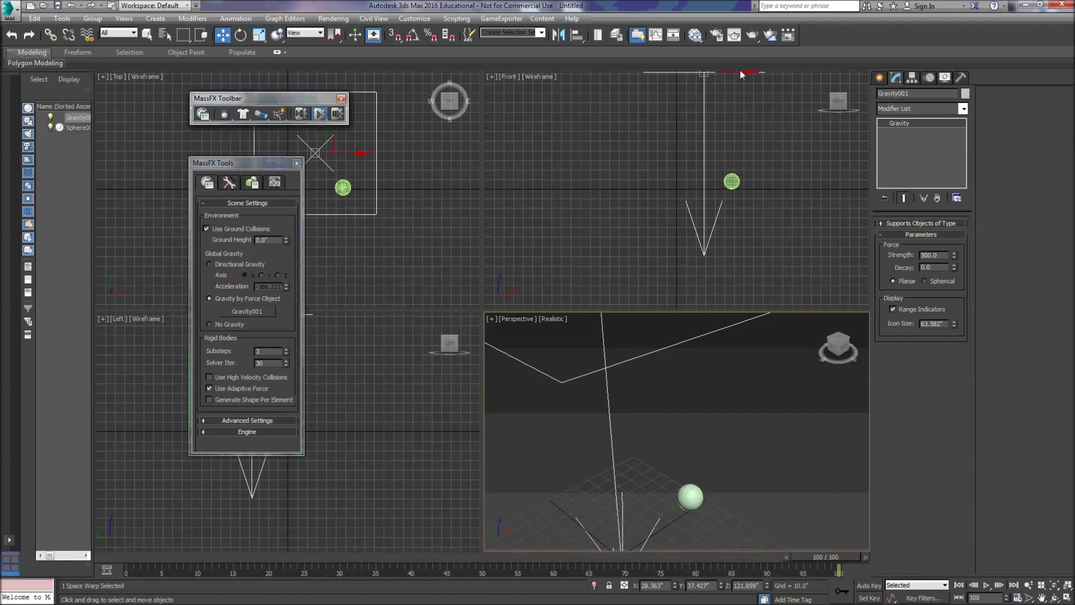
left_click(306, 114)
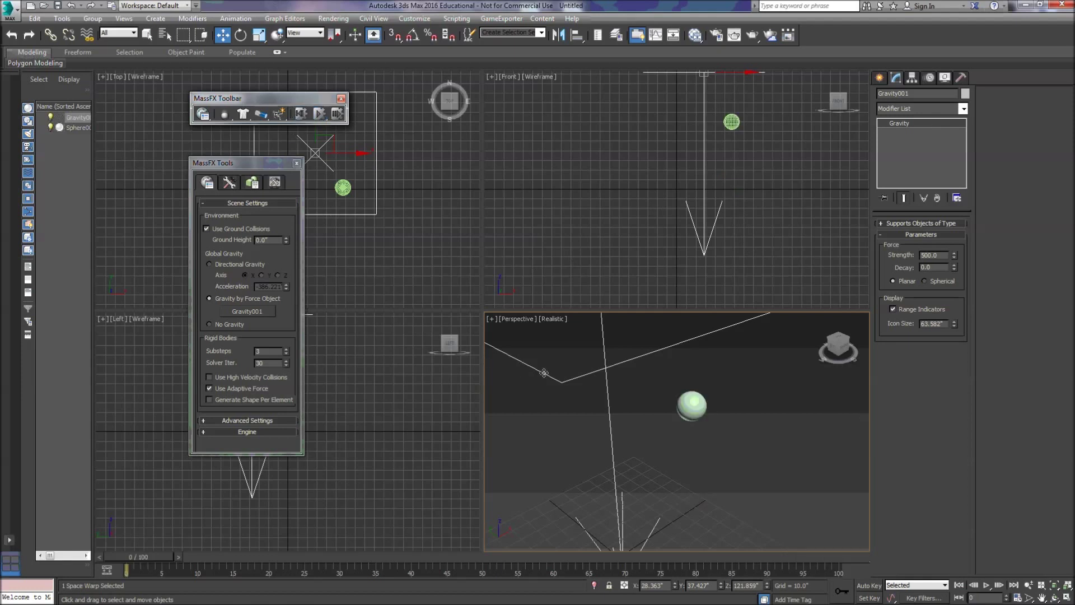
Rotate the gravity space warp so its arrow points diagonally downward, at about X 168°, Y -22° and Z 5°.
left_click(241, 35)
left_click(670, 97)
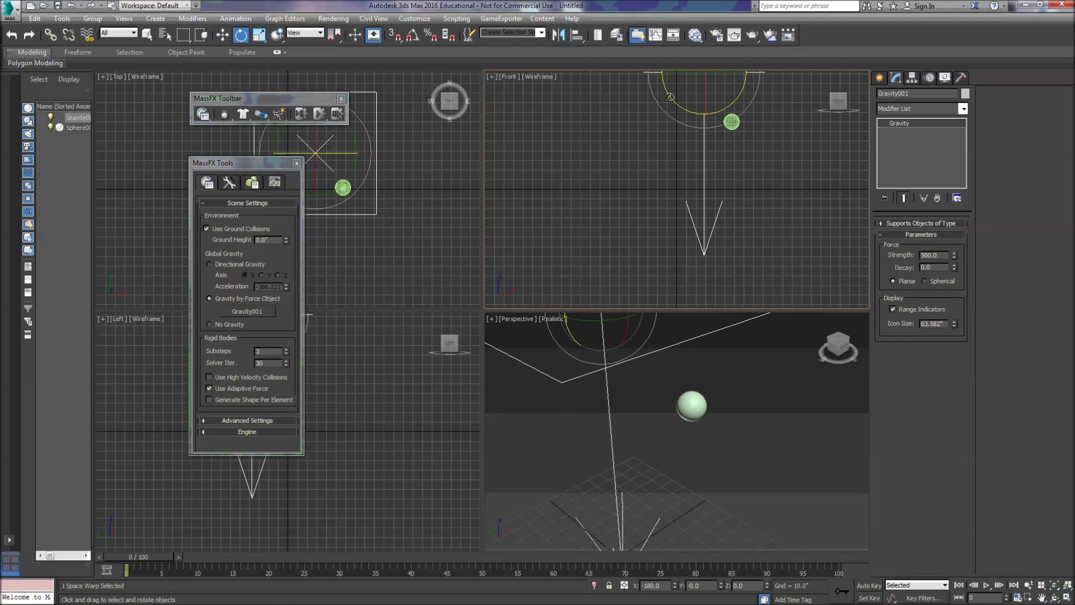
left_click_drag(670, 96, 656, 135)
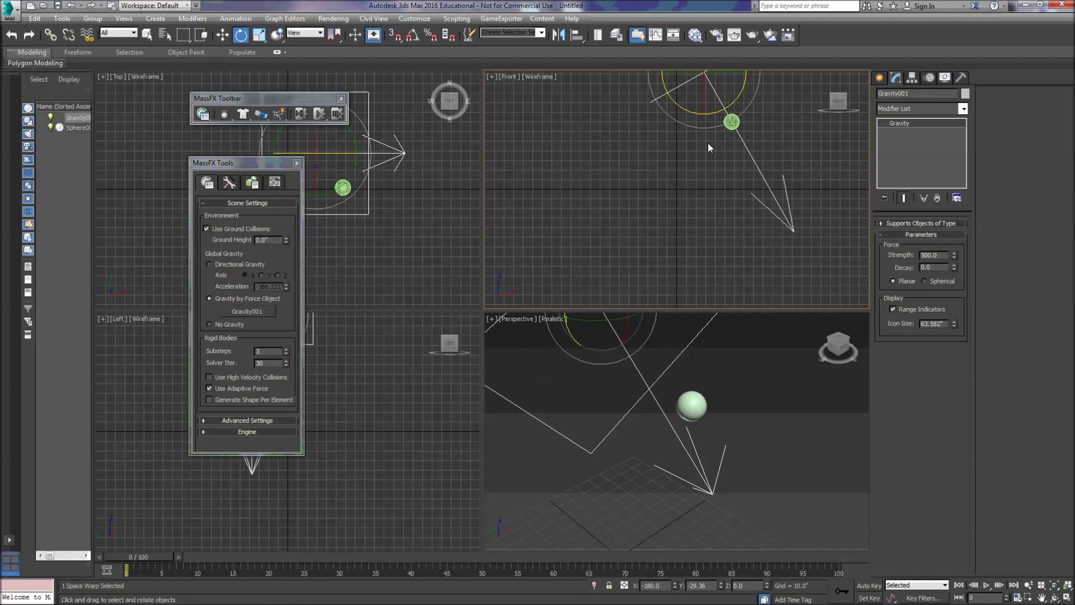
left_click_drag(746, 86, 705, 84)
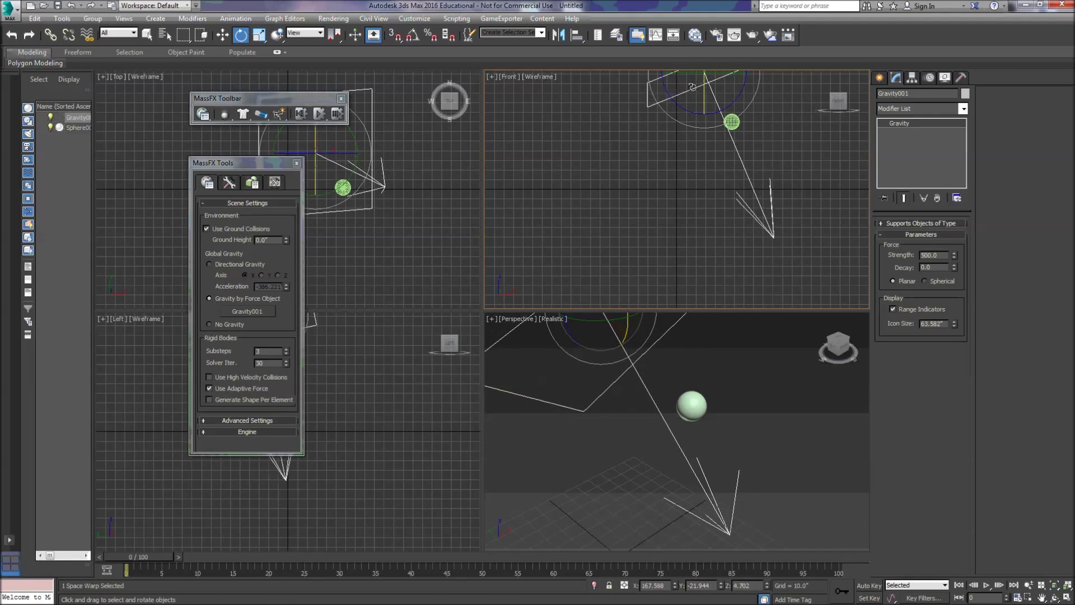
Run the simulation with the tilted gravity space warp and reset it, then set global gravity to No Gravity.
left_click(321, 115)
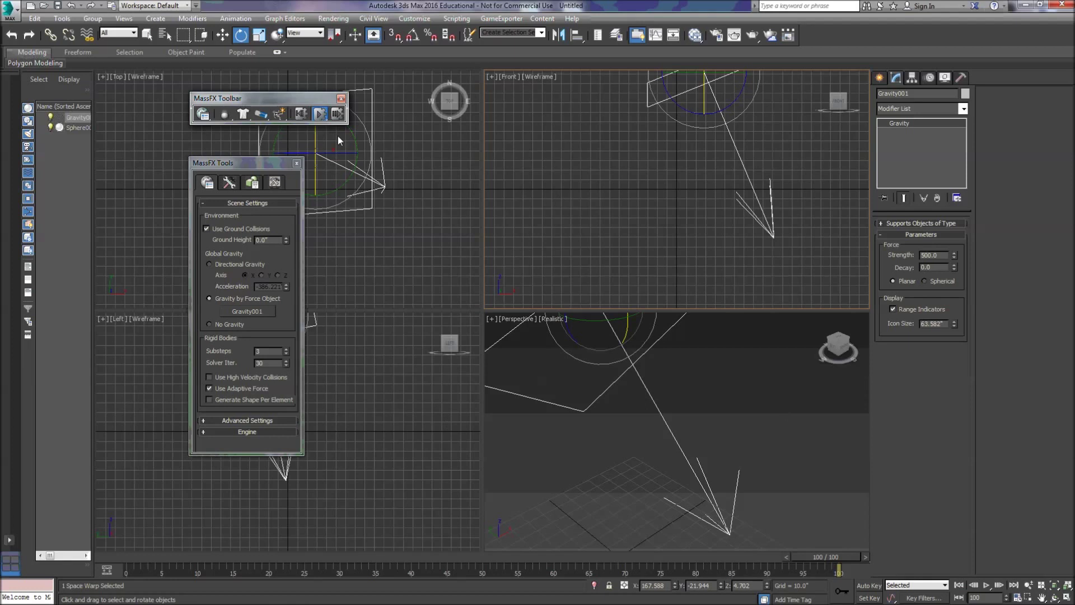
left_click(302, 114)
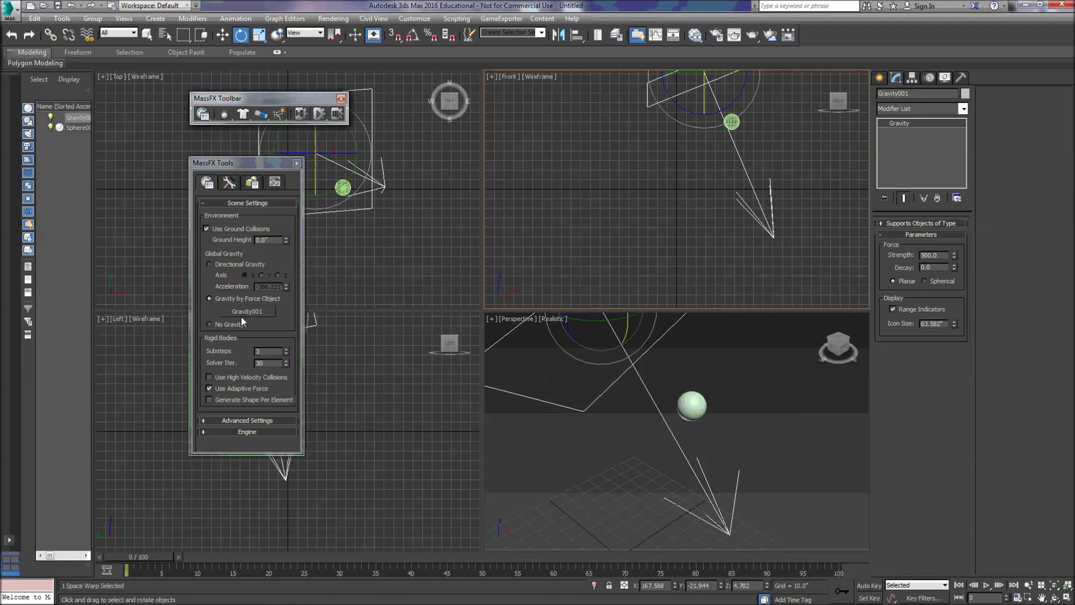
left_click(209, 324)
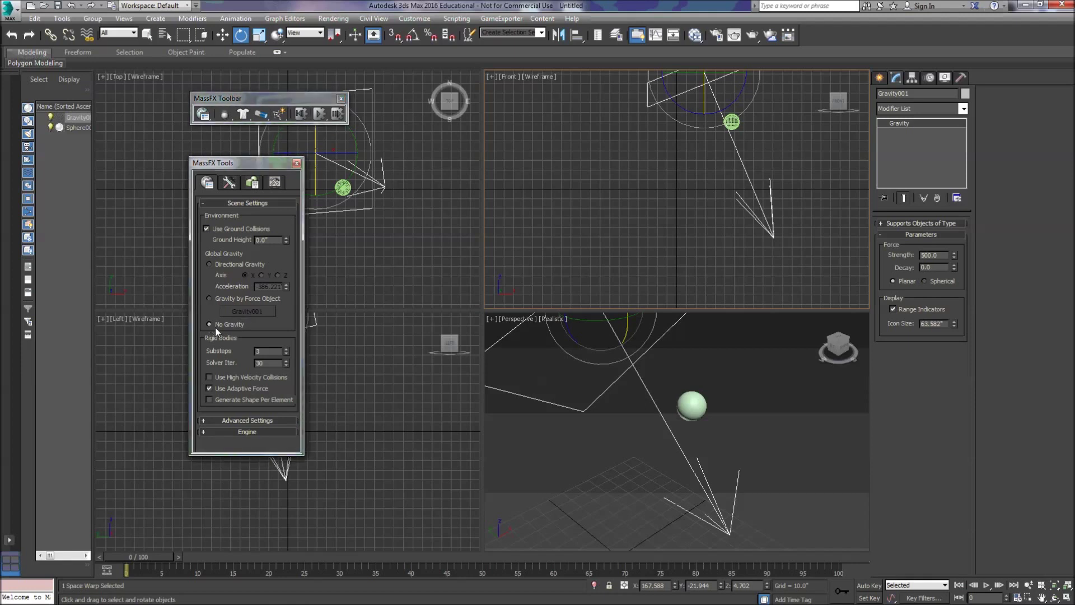